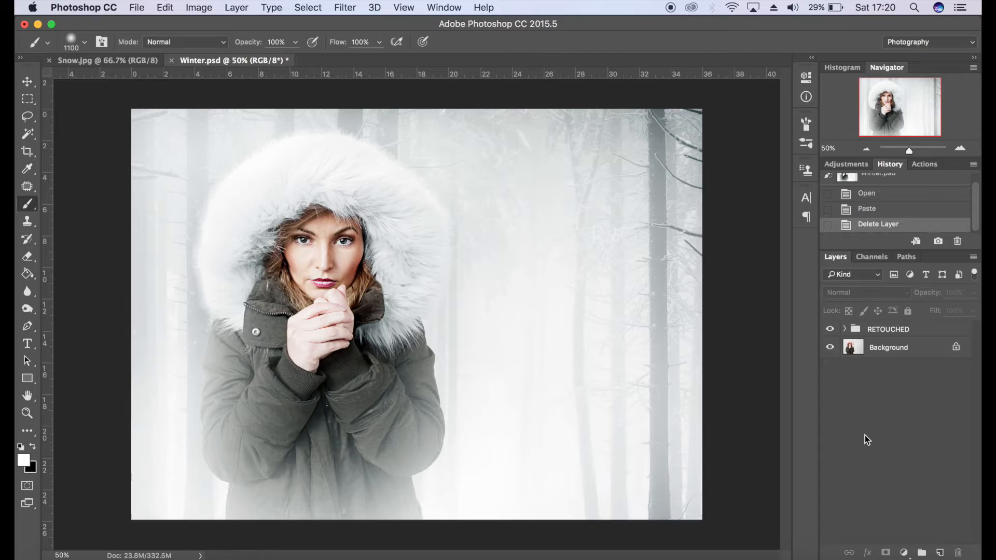
Step: Toggle the RETOUCHED group off and back on, then switch to Snow.jpg and clear its selection
click(830, 329)
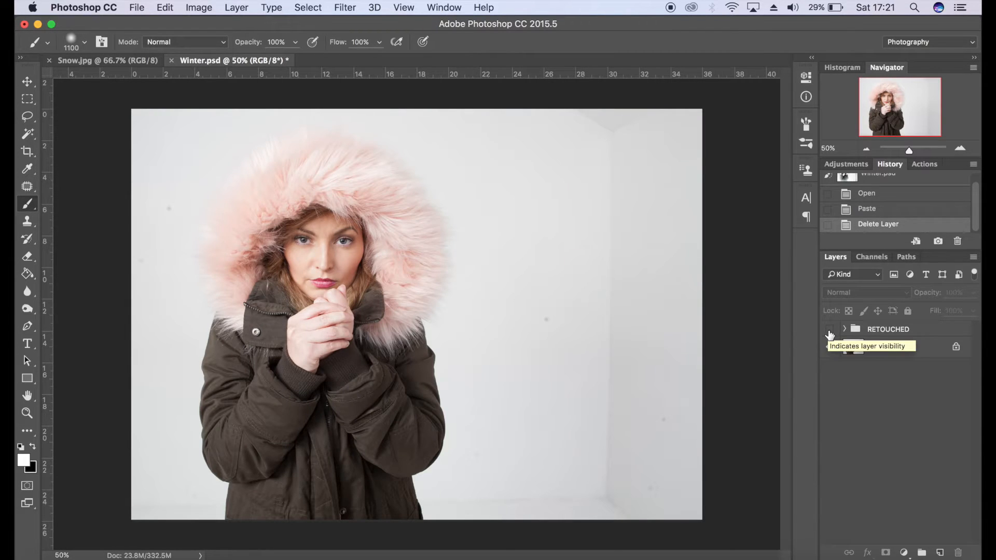
click(829, 330)
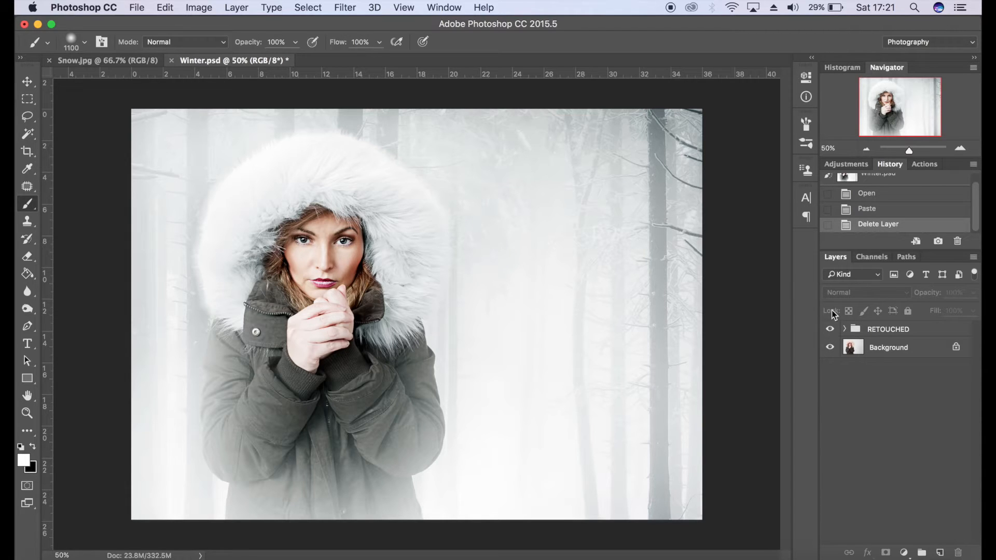
click(135, 66)
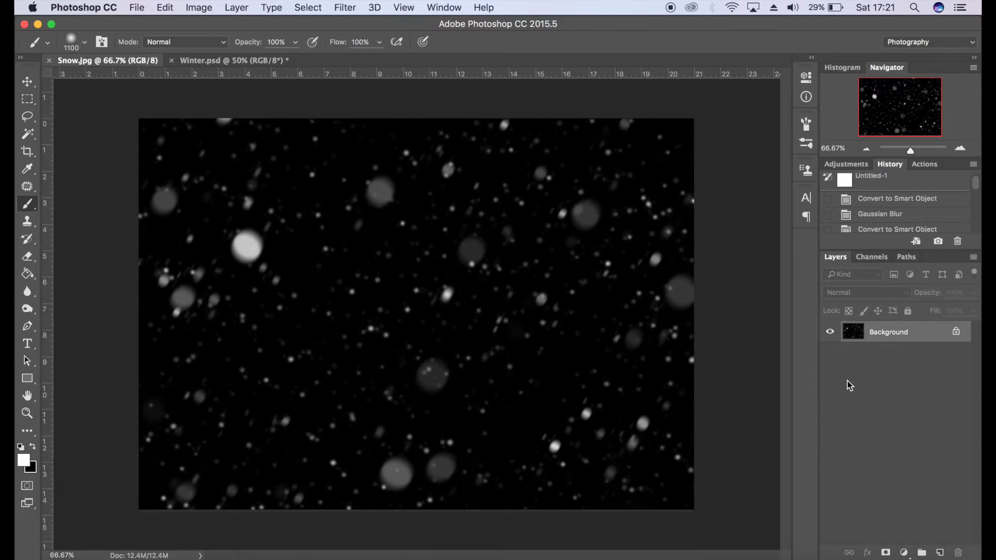
key(ctrl+d)
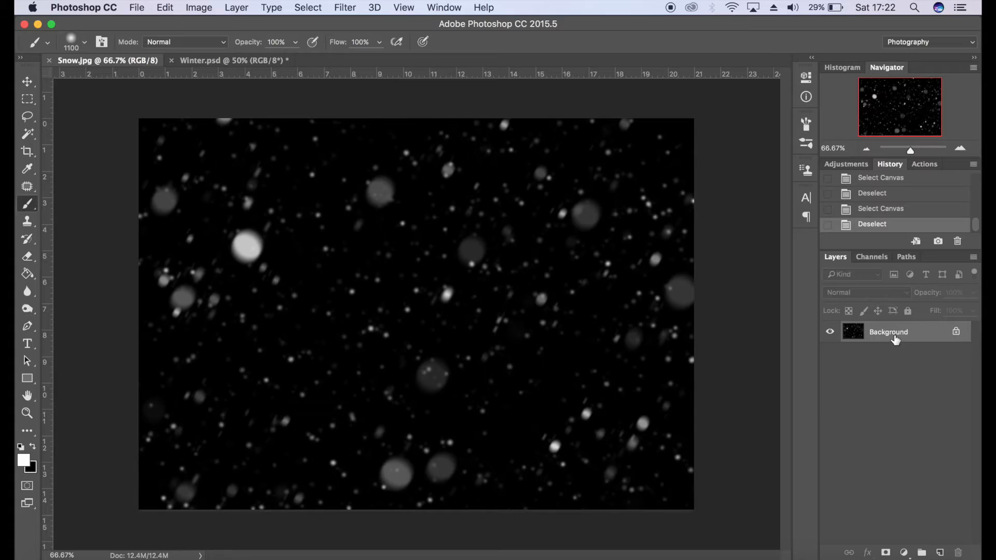
Step: Duplicate the snow Background layer into the Winter.psd document
drag(893, 337, 895, 338)
right_click(895, 338)
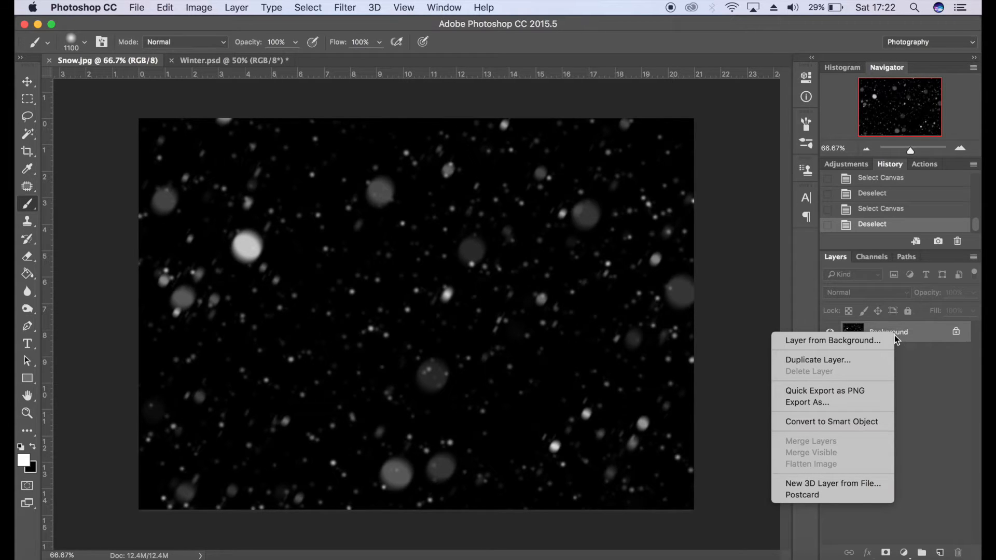
click(846, 360)
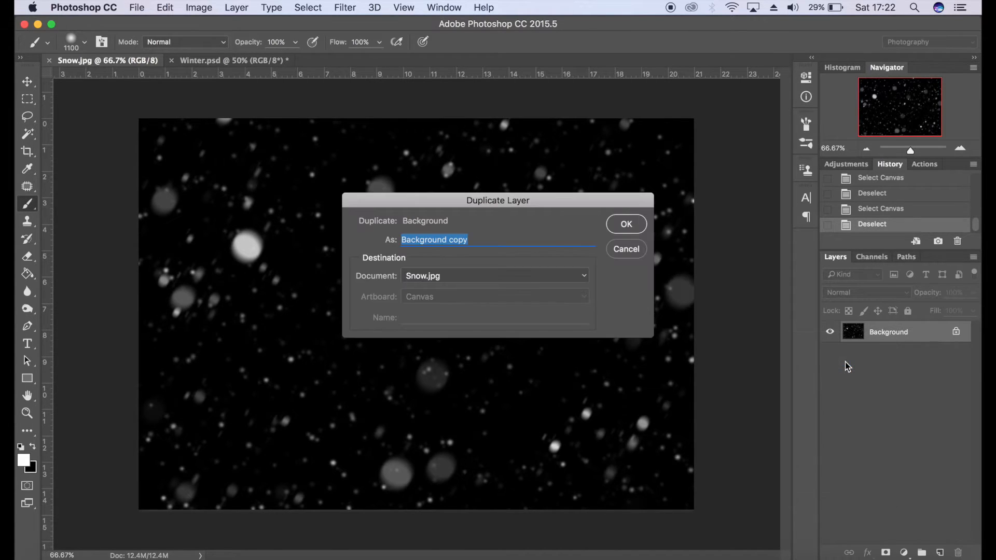
click(584, 278)
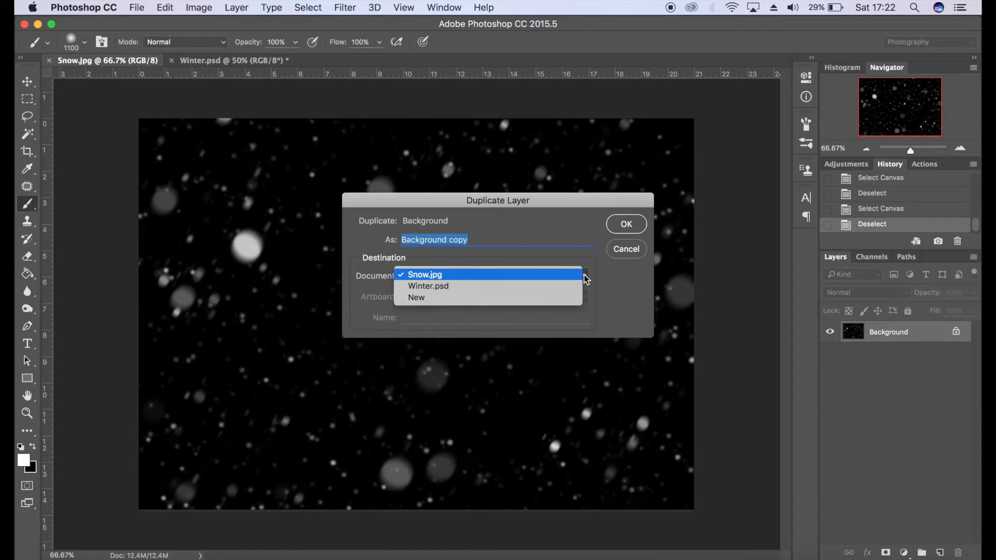
click(446, 288)
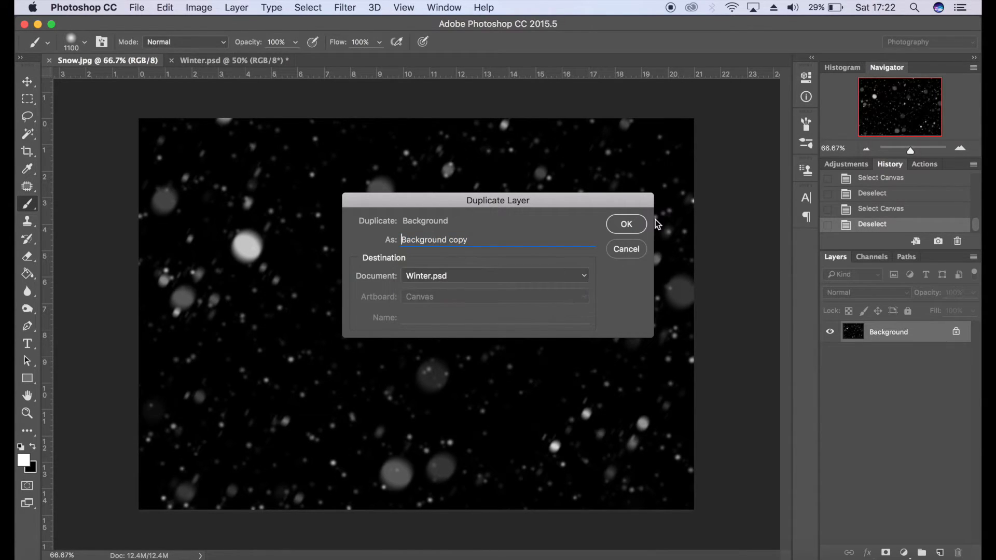
click(626, 224)
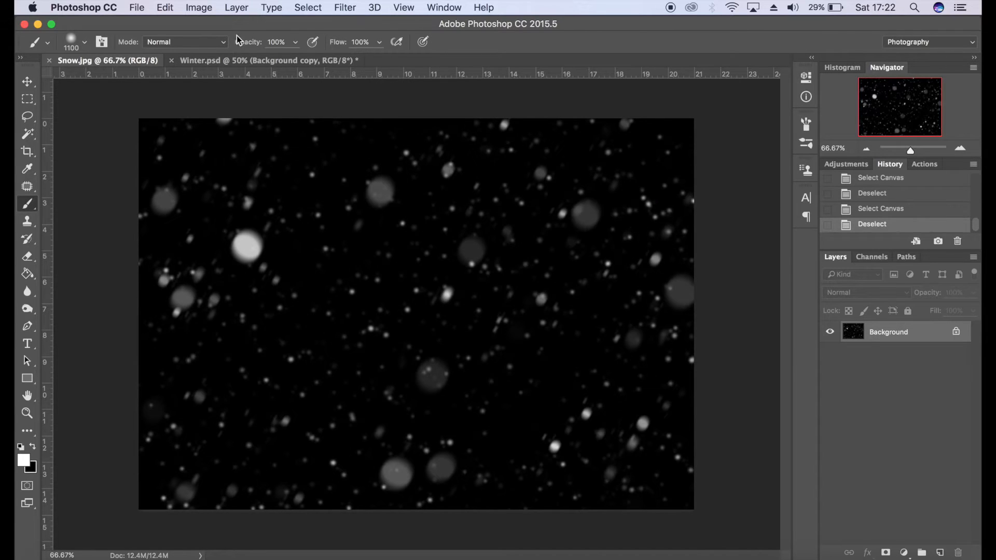
Step: Back in Winter.psd, move the snow layer toward the top-left of the canvas
click(231, 59)
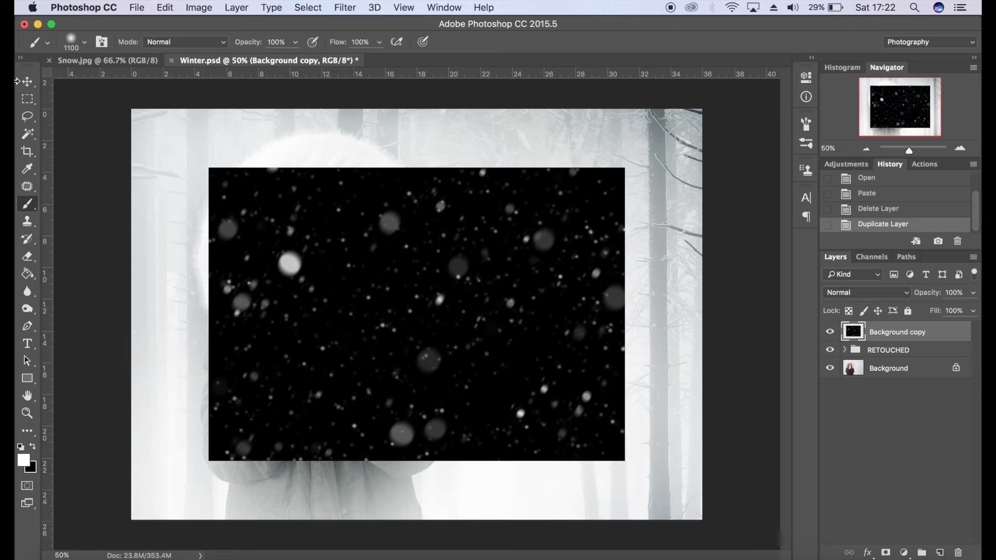
click(29, 82)
drag(395, 235, 318, 176)
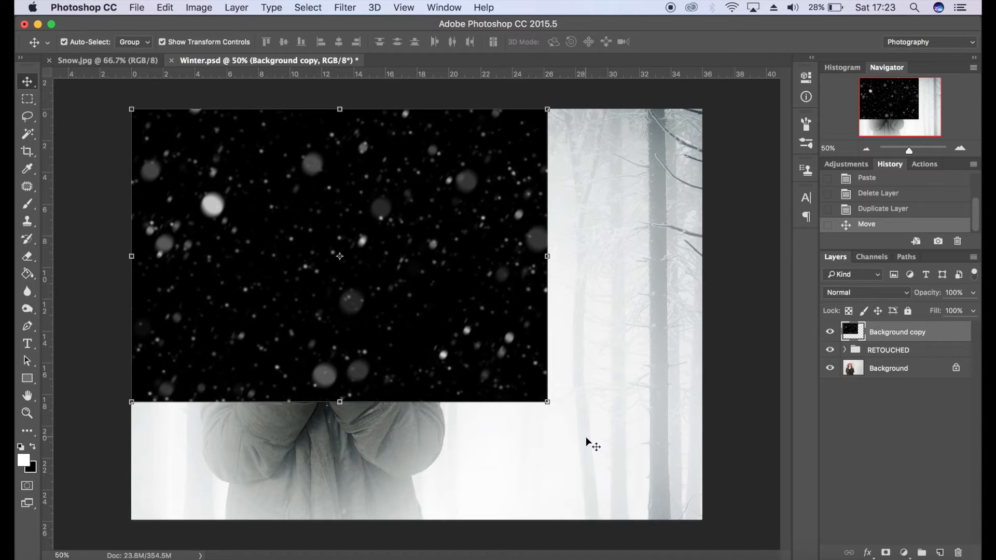
Step: Free-transform the snow layer larger until it fills the whole canvas and commit
click(547, 401)
mouse_move(547, 401)
mouse_down()
mouse_move(659, 502)
mouse_move(702, 526)
mouse_up()
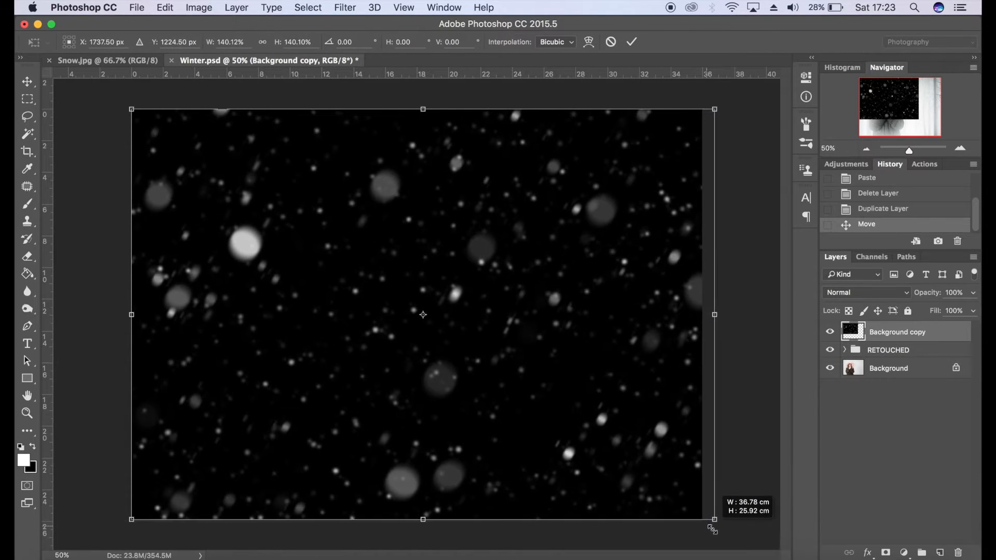
drag(702, 525, 716, 531)
drag(610, 396, 598, 395)
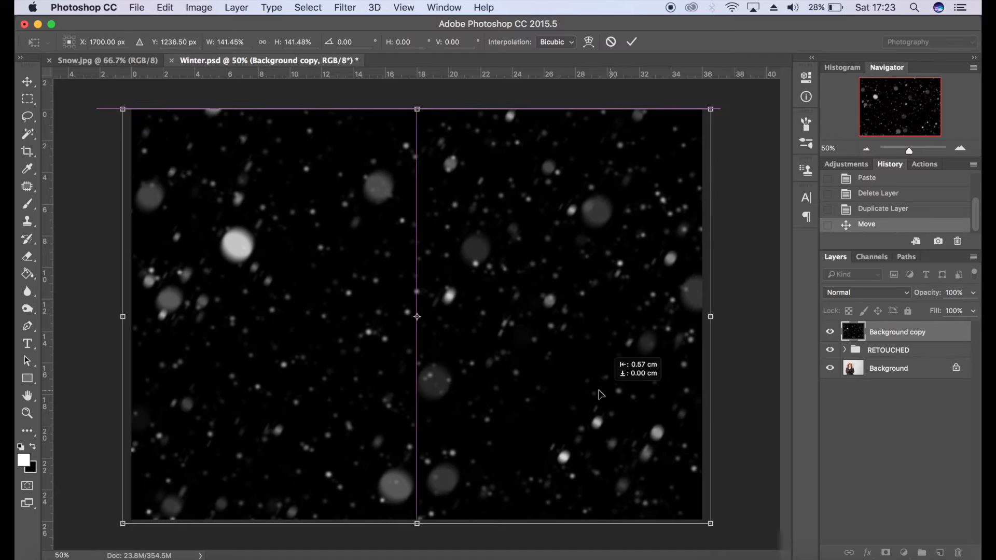
key(Return)
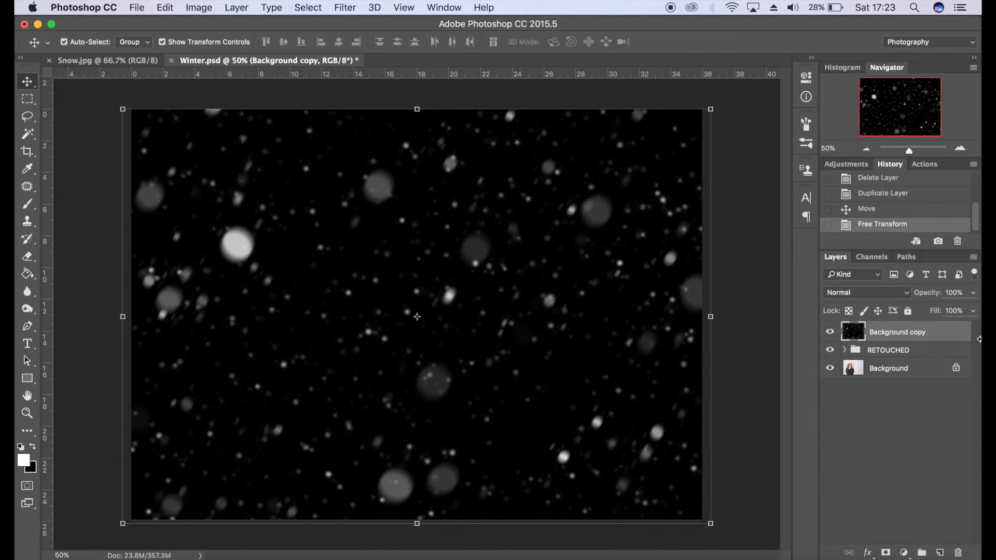
Step: Set the snow layer's blend mode to Screen
click(902, 296)
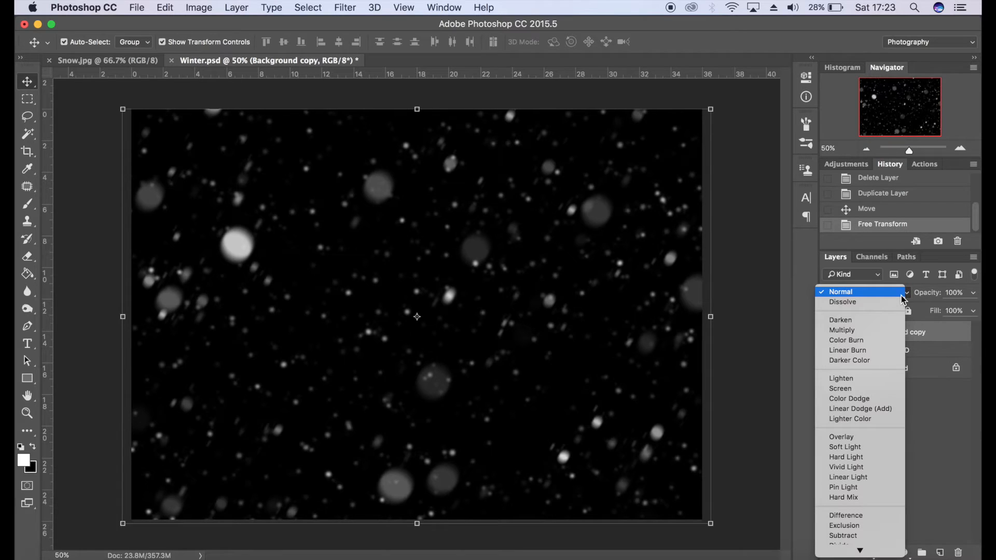
click(849, 388)
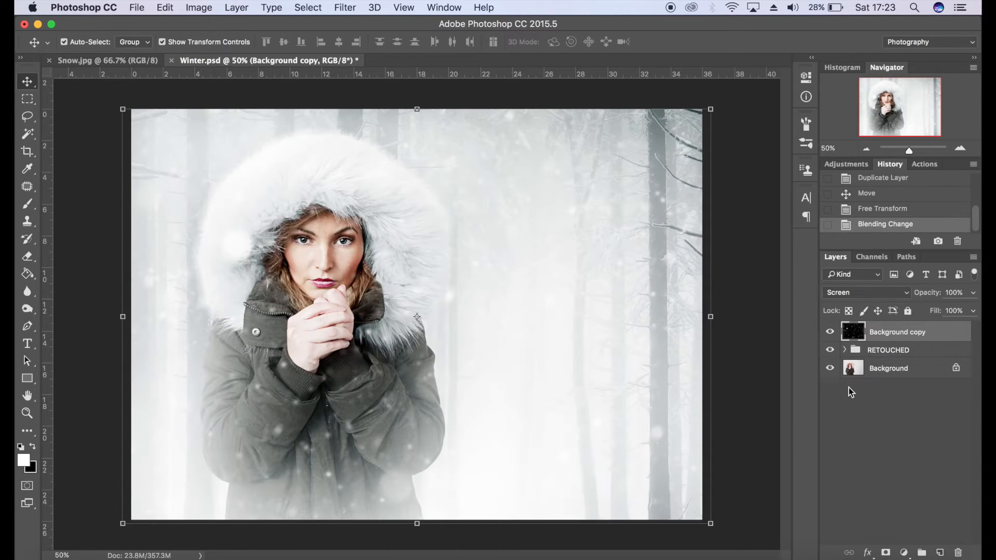